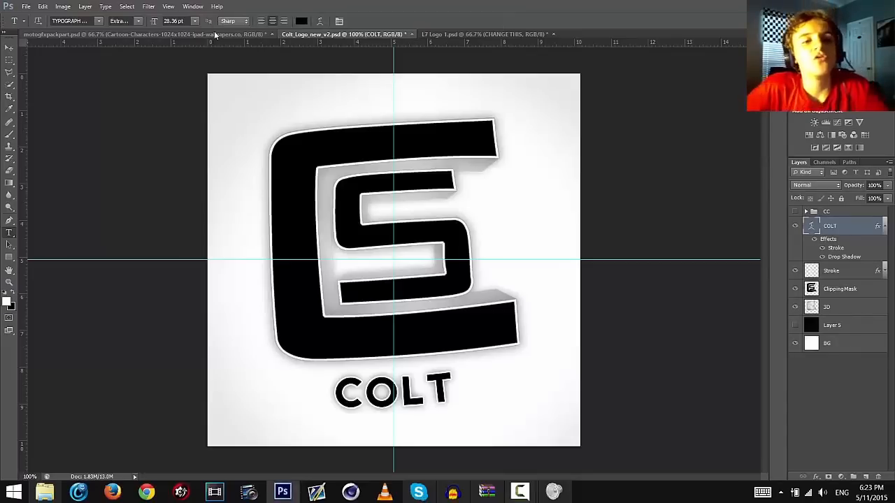
Look at motogfxpackpart.psd with its cartoon-characters pattern layer hidden
click(214, 31)
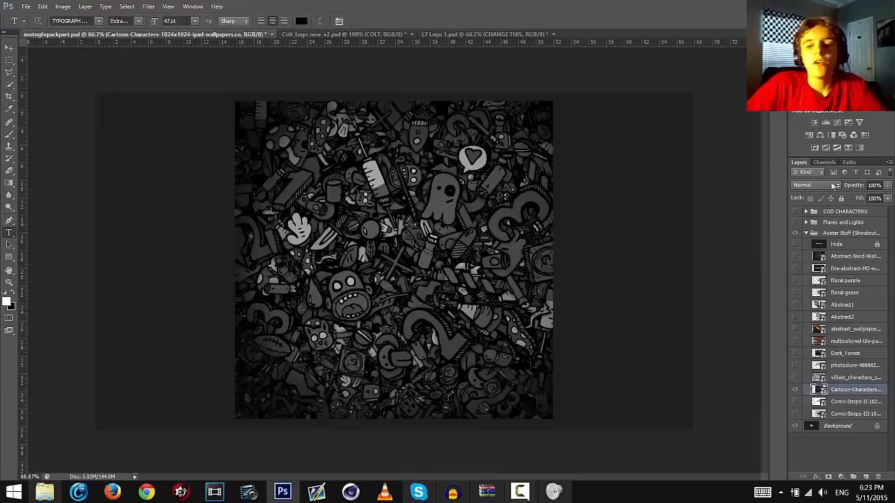
click(793, 389)
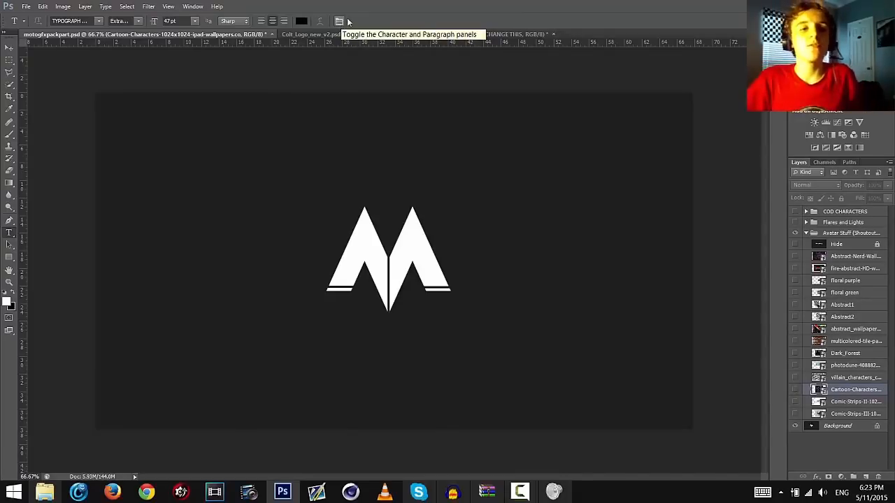
In Colt_Logo_new_v2.psd, check which part of the logo the Clipping Mask layer fills by toggling its visibility
click(390, 34)
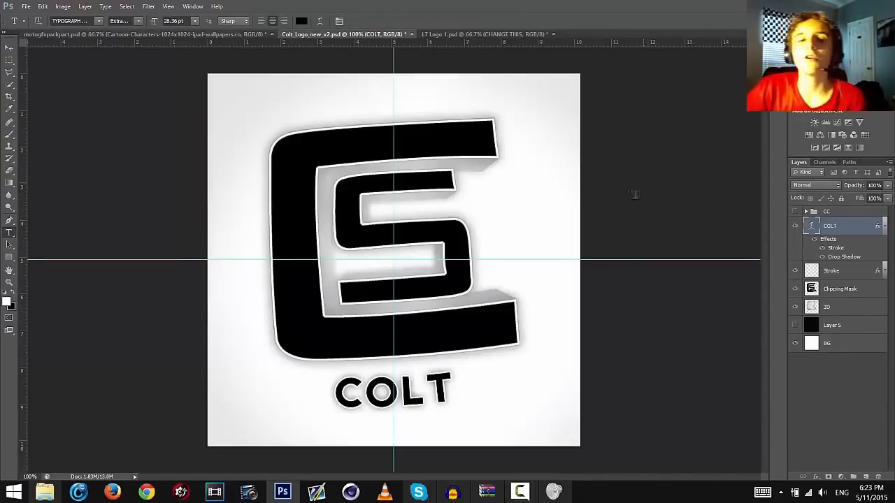
click(794, 289)
click(795, 289)
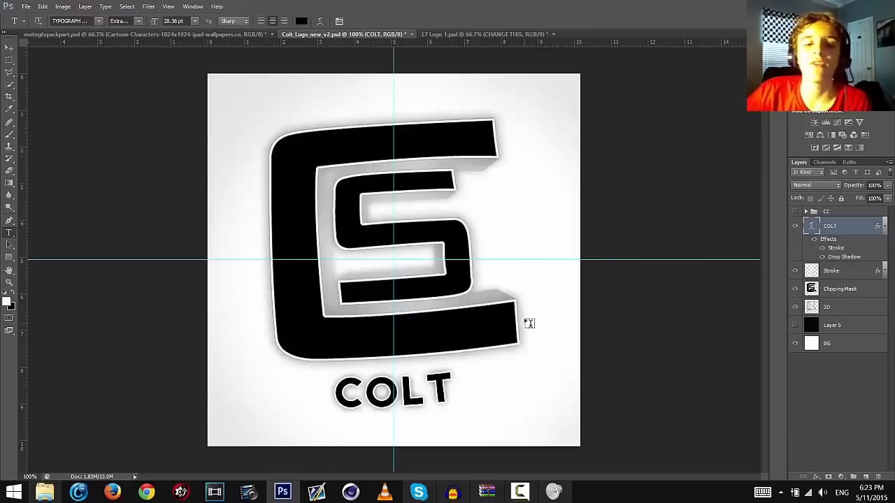
click(795, 289)
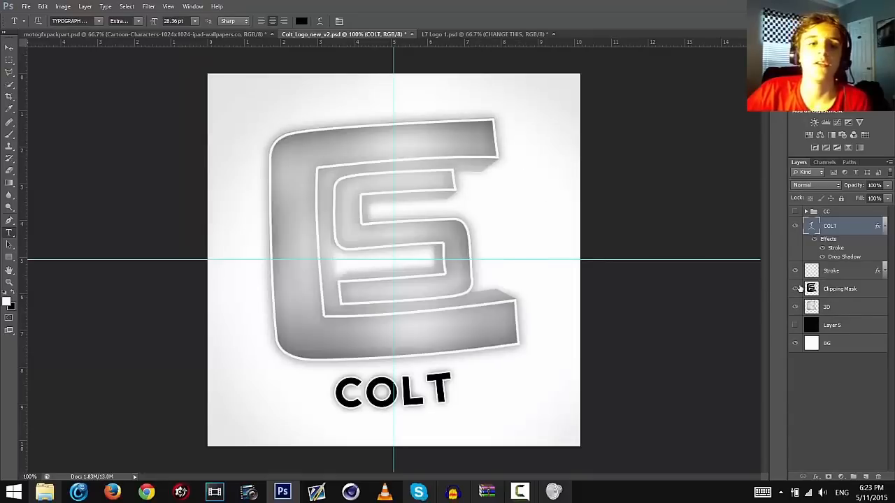
click(795, 288)
click(796, 288)
click(796, 289)
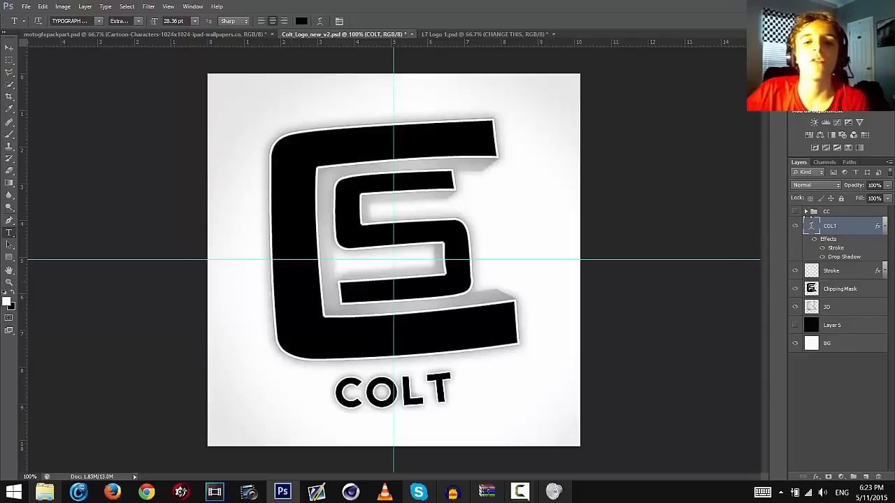
click(795, 289)
click(794, 289)
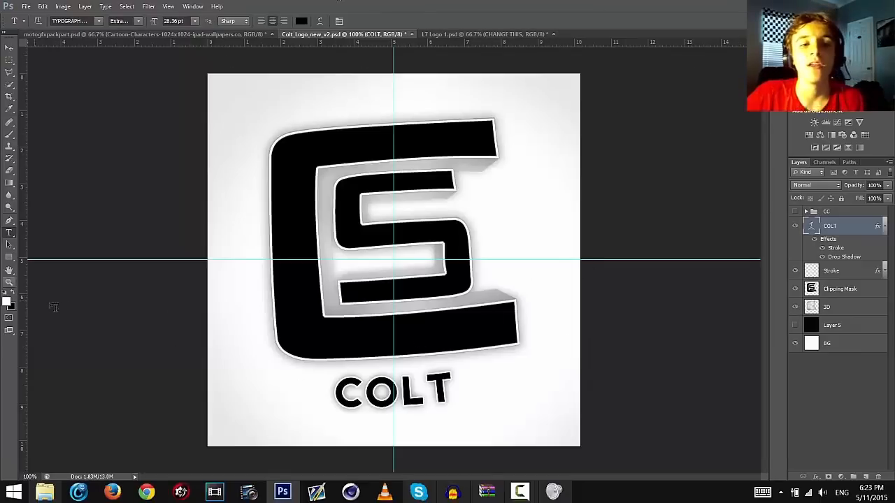
In motogfxpackpart.psd, preview the villain-characters and cartoon-characters pattern layers, leaving only the cartoon-characters layer shown
click(215, 35)
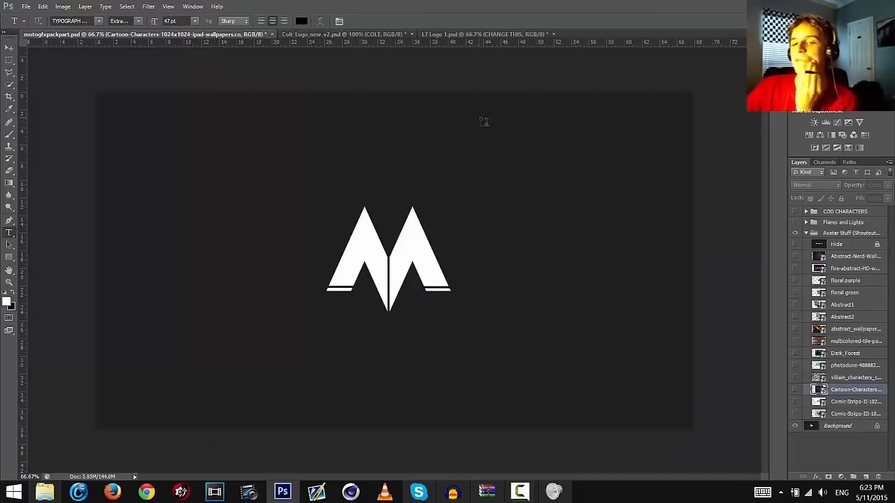
click(794, 390)
click(795, 390)
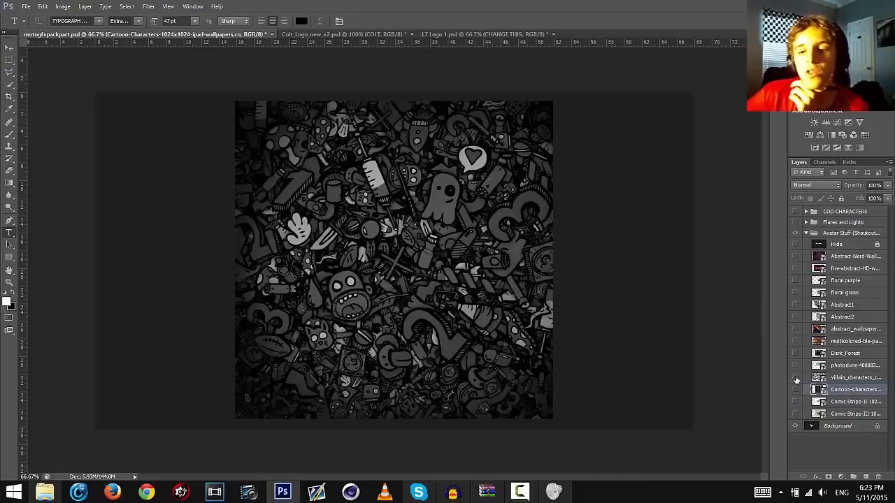
click(795, 377)
click(795, 378)
click(795, 378)
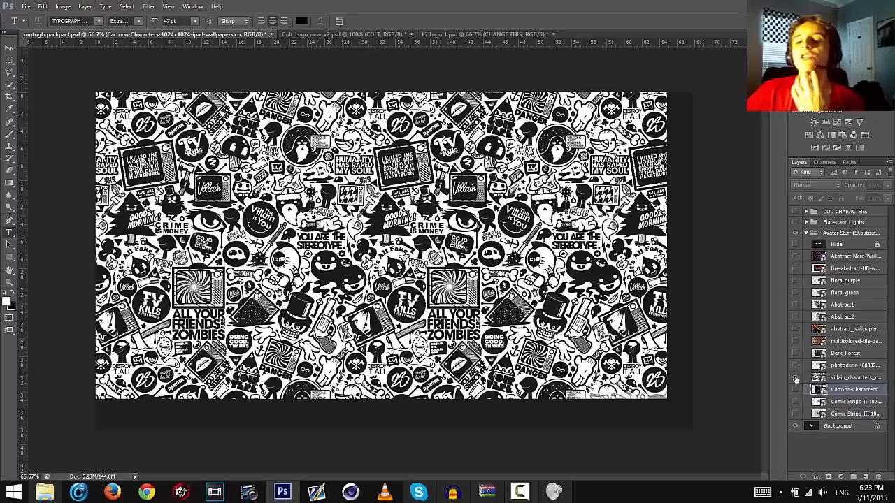
click(795, 379)
click(794, 391)
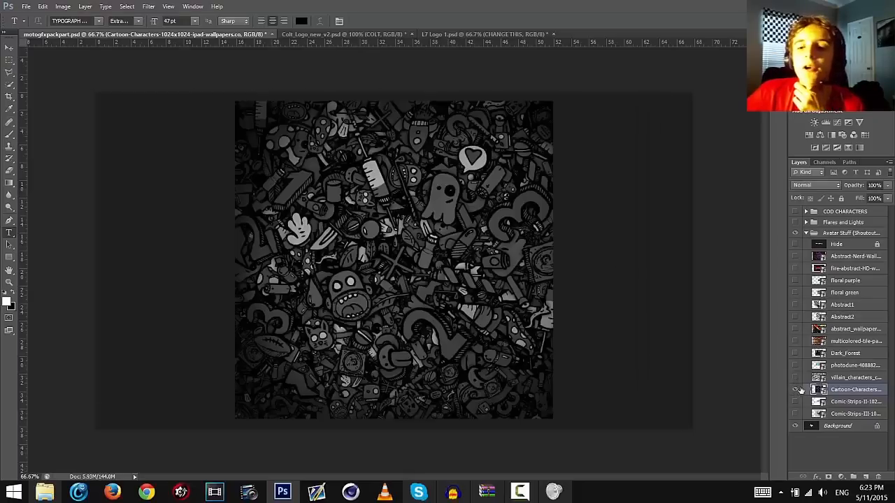
Copy the cartoon-characters pattern layer from motogfxpackpart.psd into Colt_Logo_new_v2.psd with the Move tool
click(10, 47)
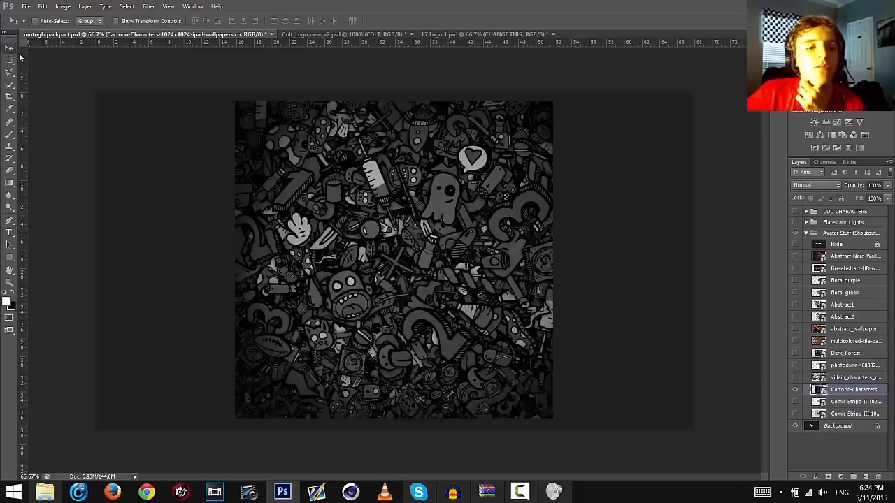
drag(496, 278, 535, 279)
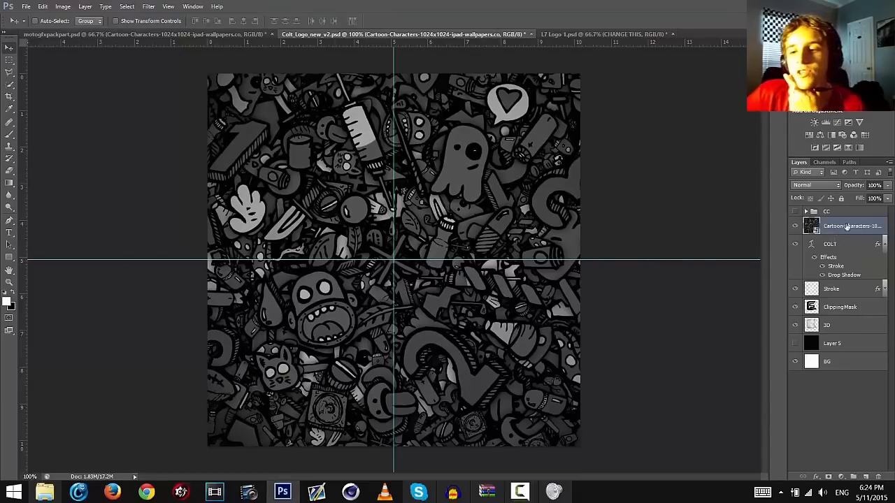
Place the cartoon-characters layer directly above the Clipping Mask layer and clip it to that layer
mouse_move(857, 225)
mouse_down()
mouse_move(835, 296)
mouse_move(845, 301)
mouse_up()
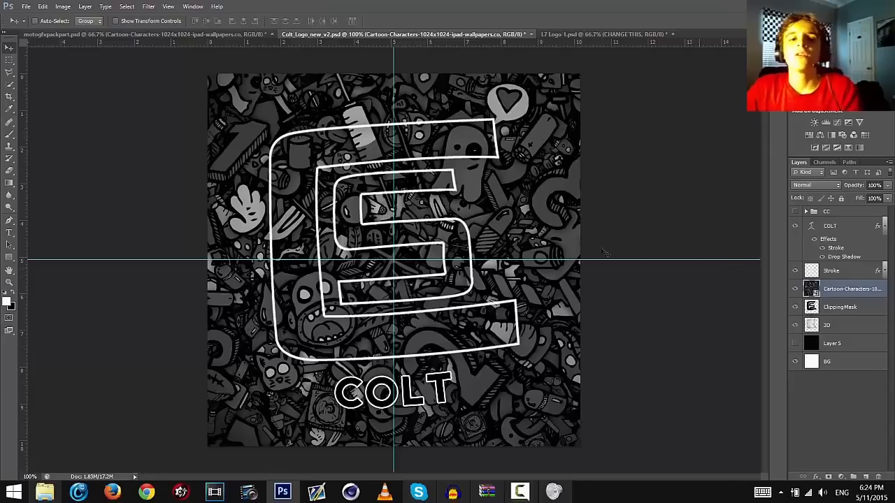
right_click(840, 292)
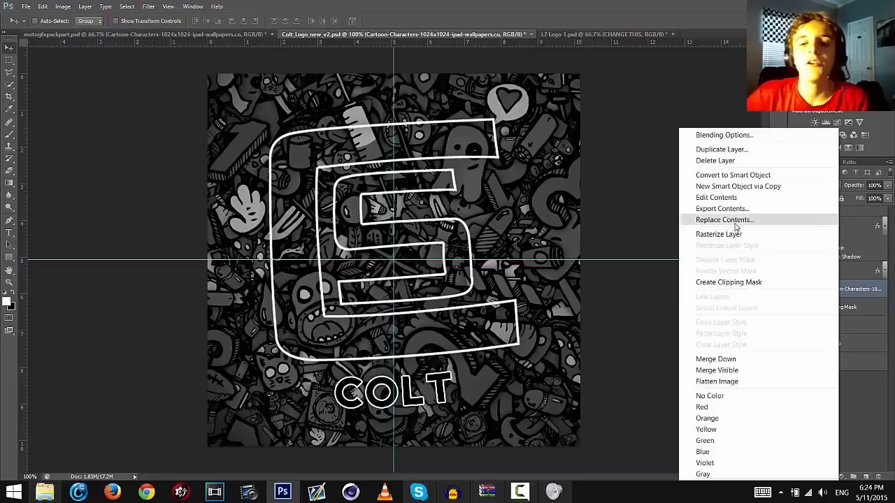
click(788, 285)
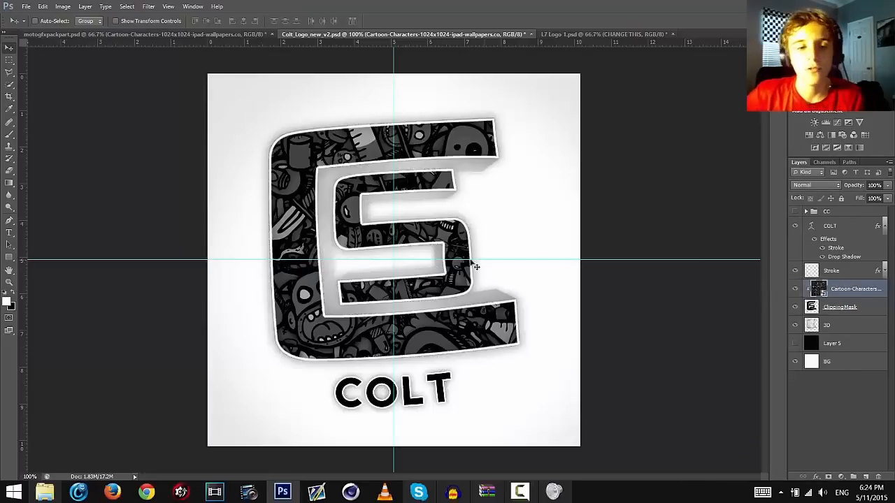
Inspect the clipped pattern on the logo up close, toggling the Clipping Mask and 3D layers to compare their areas
key(z)
click(326, 254)
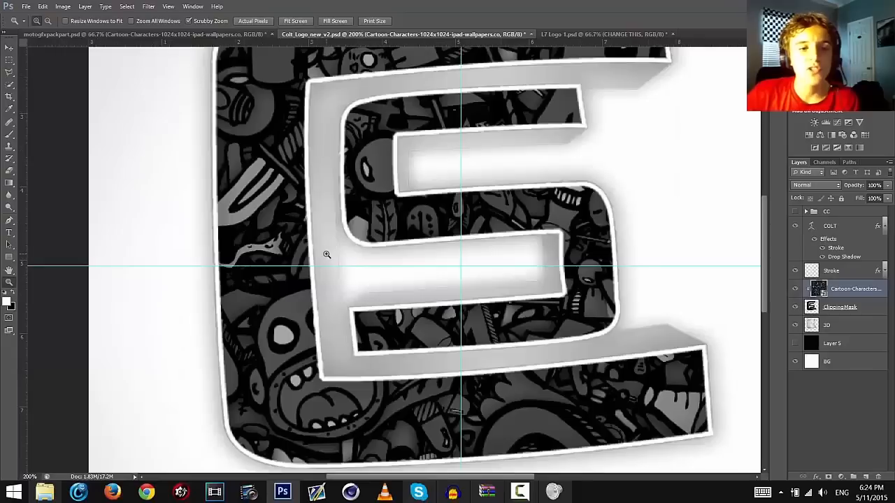
key(v)
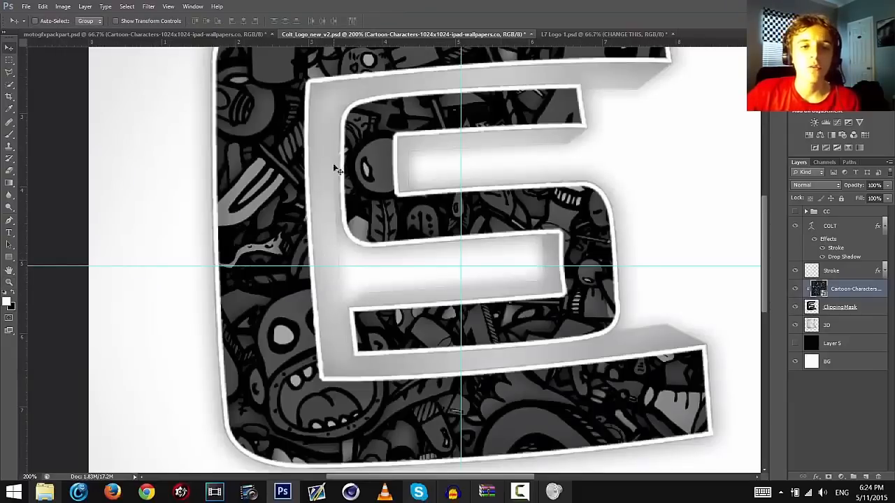
click(794, 307)
click(795, 307)
click(796, 328)
click(796, 327)
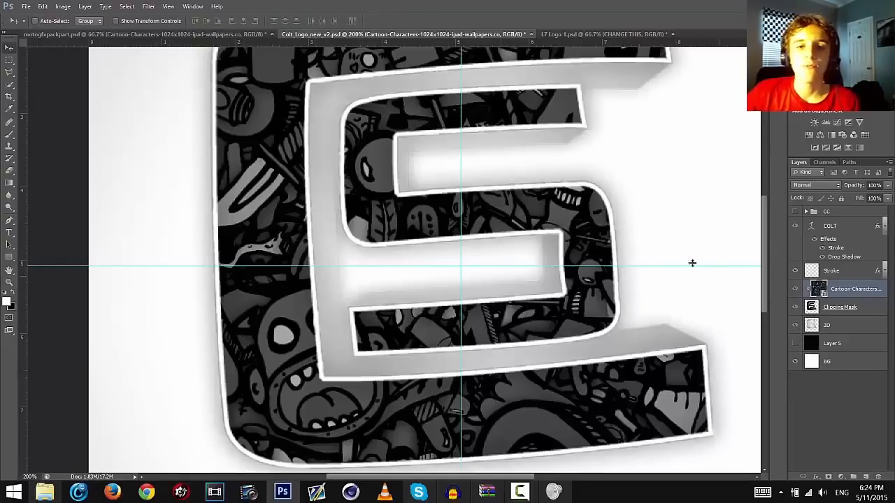
key(z)
alt+click(684, 256)
key(v)
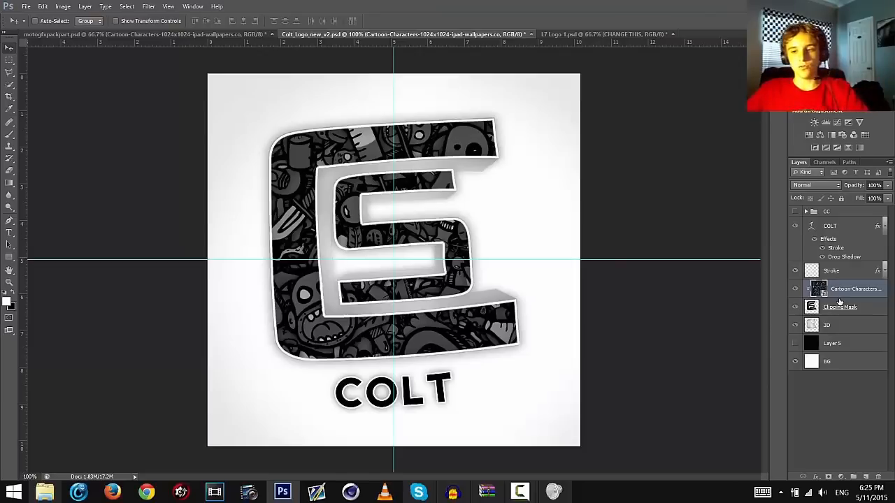
Duplicate the cartoon-characters layer and move the copy beneath Layer 5, above the BG layer
key(ctrl+j)
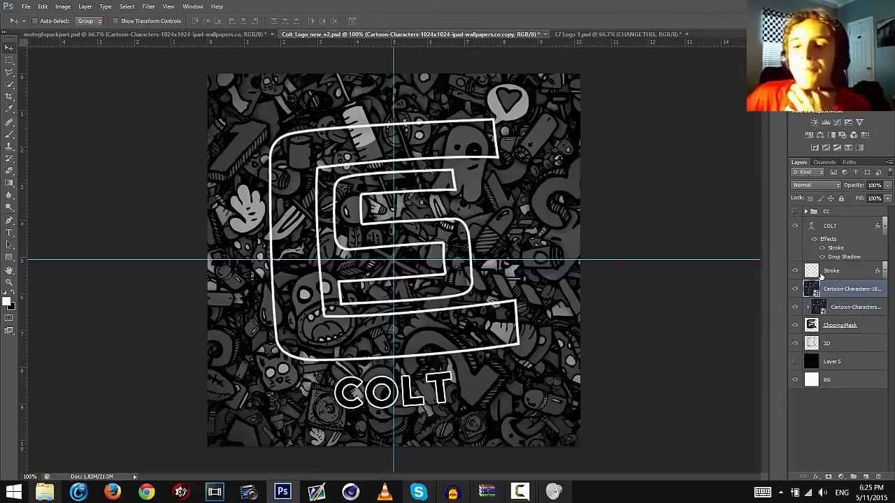
drag(833, 306, 805, 369)
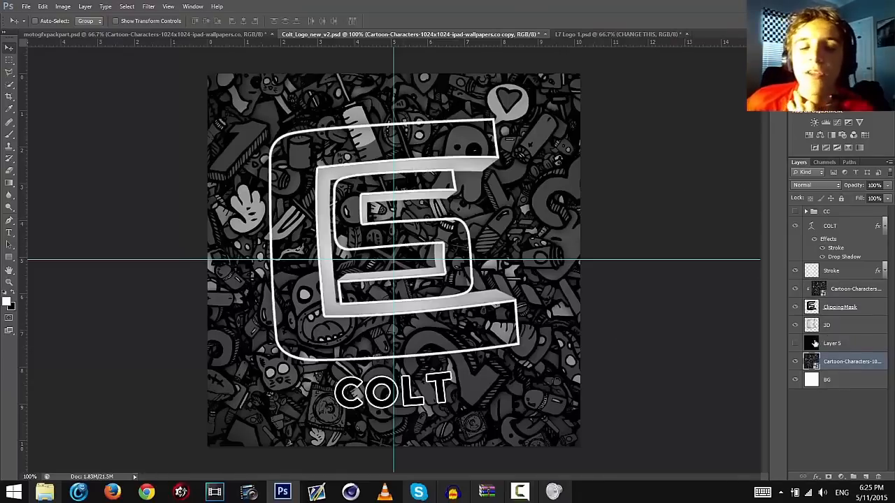
Make the black Layer 5 overlay visible above the background pattern
click(794, 345)
click(795, 345)
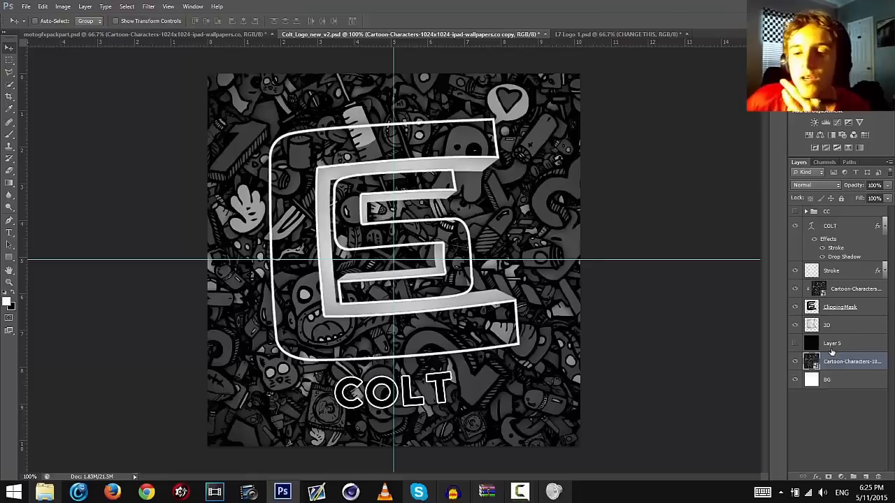
click(795, 344)
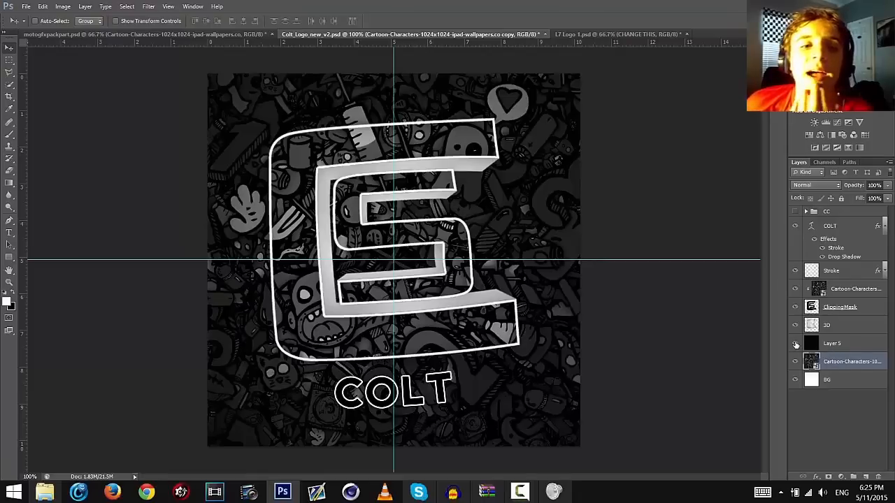
Try Layer 5 at 100% opacity, and bring it back down to a partial opacity
click(831, 348)
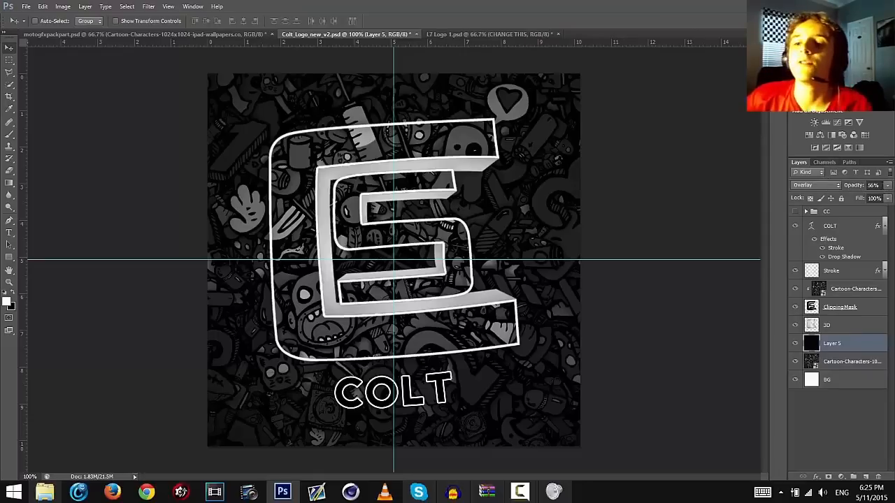
click(868, 185)
text(100)
key(Return)
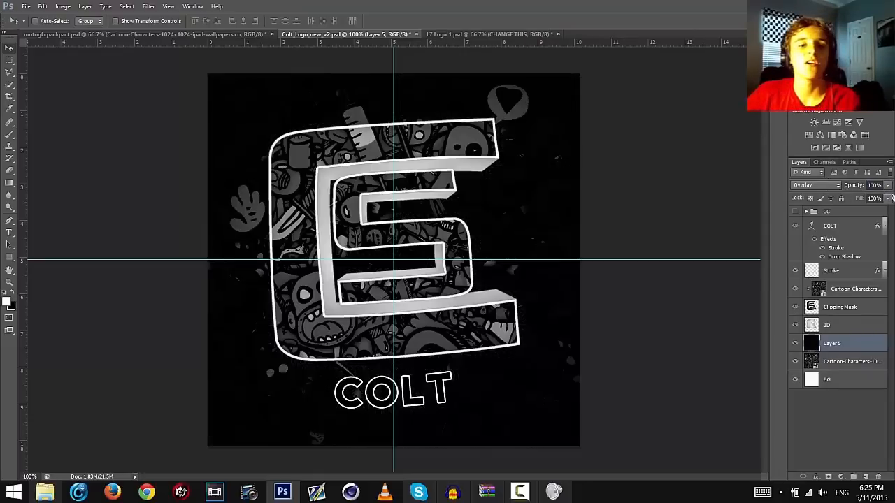
drag(858, 186, 841, 185)
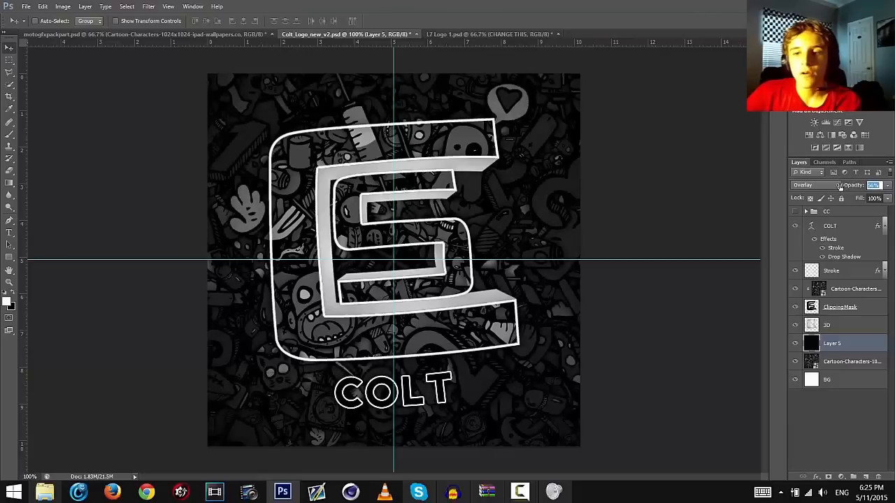
Apply the Filter Gallery's Glowing Edges and Poster Edges effects to the background cartoon-characters layer and collapse its smart filter list
click(836, 363)
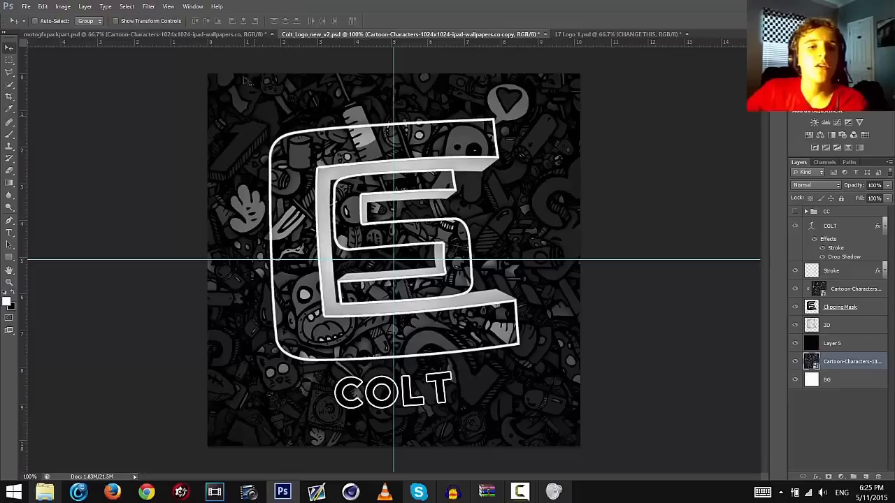
click(149, 7)
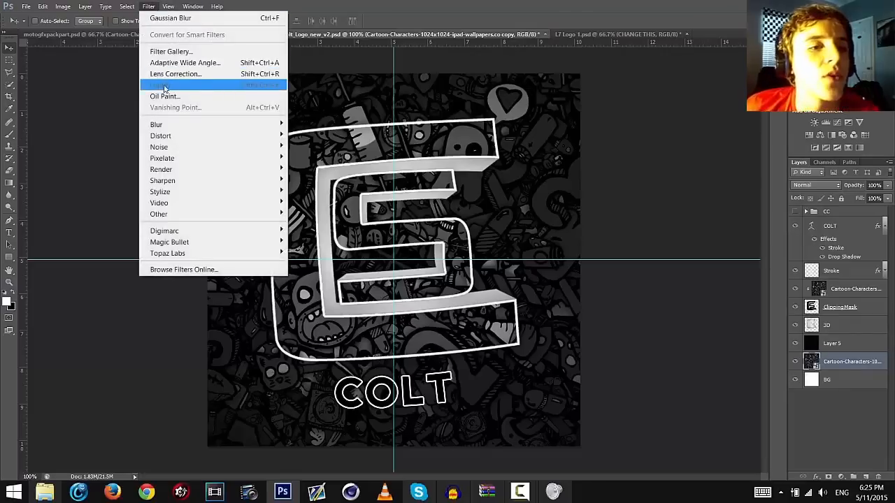
click(172, 51)
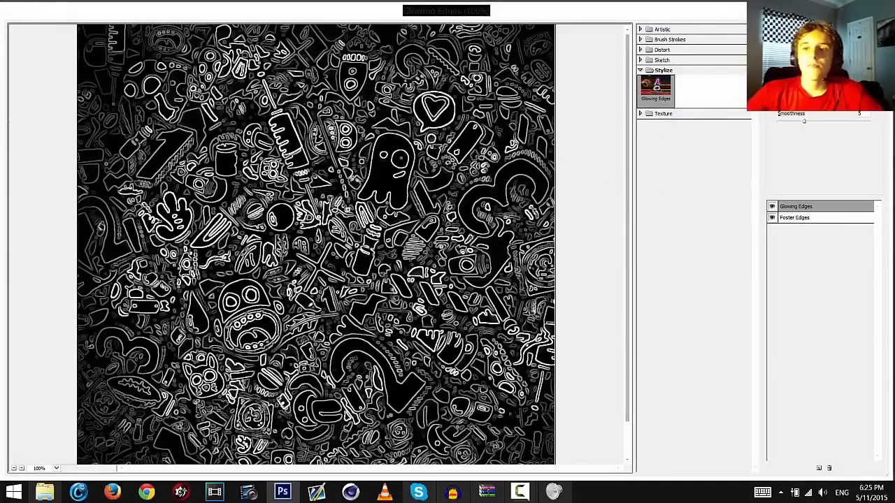
key(Return)
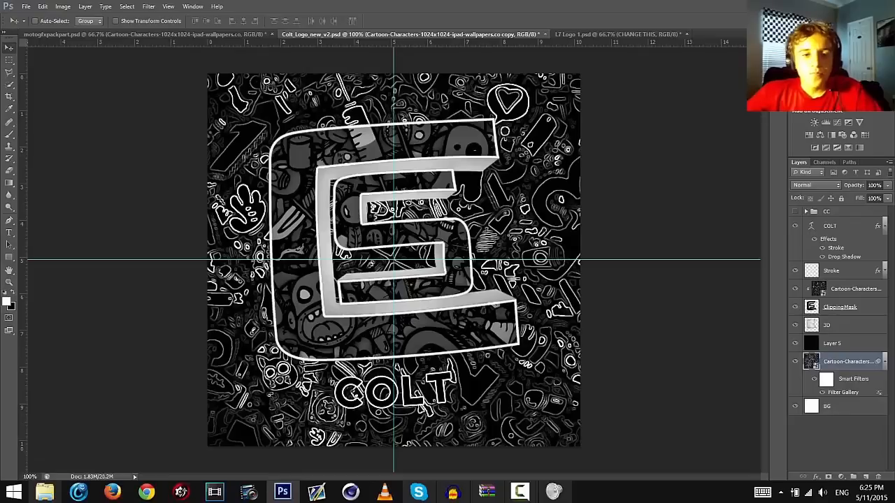
click(884, 360)
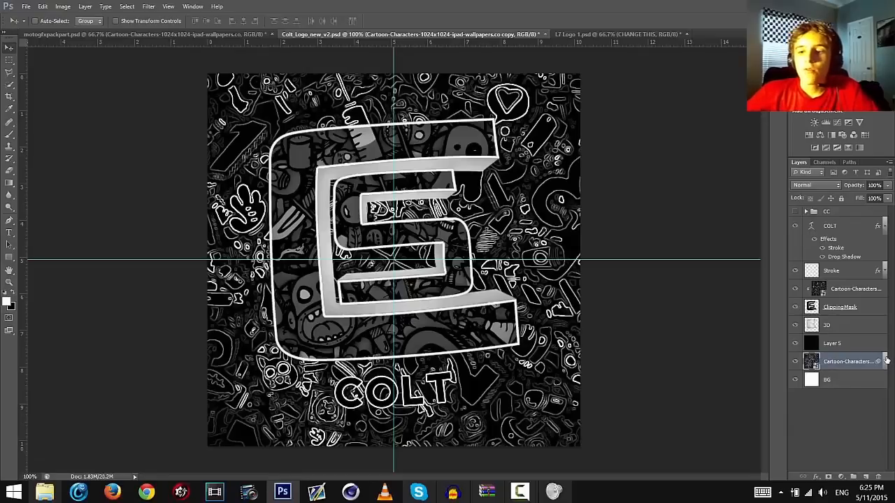
Apply a Gaussian Blur with a 2.7-pixel radius to the background cartoon-characters layer
click(148, 6)
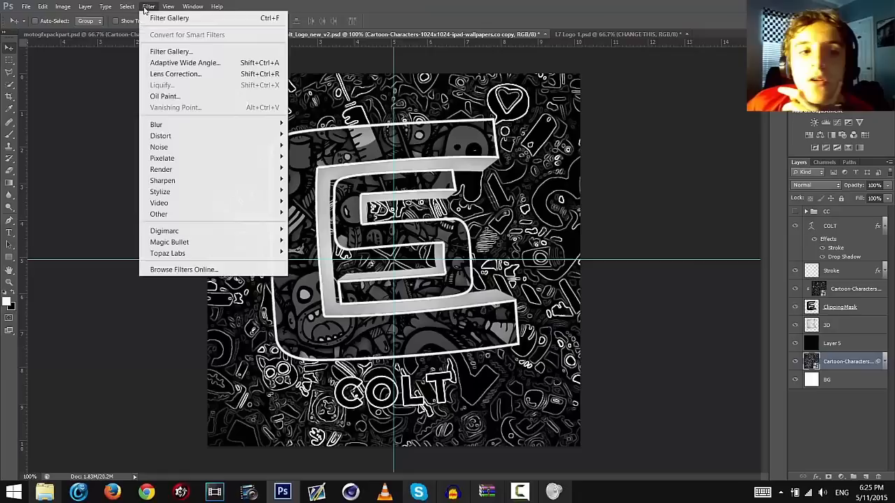
mouse_move(184, 128)
click(97, 209)
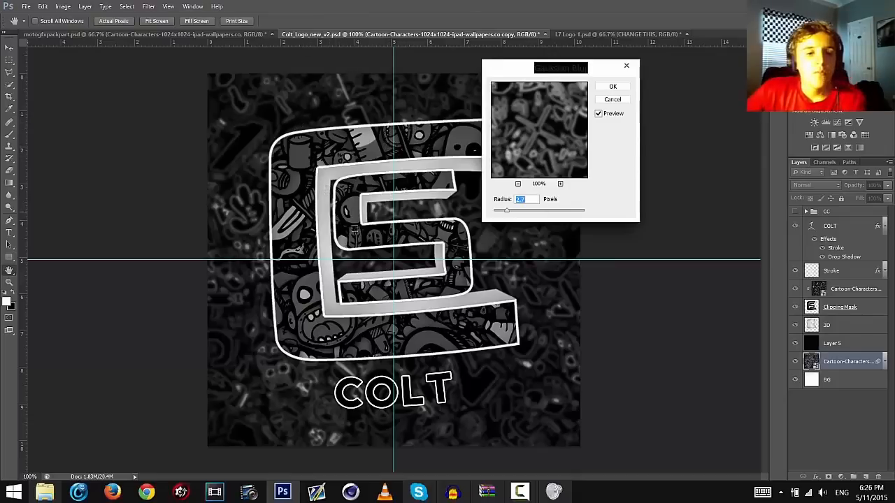
click(624, 88)
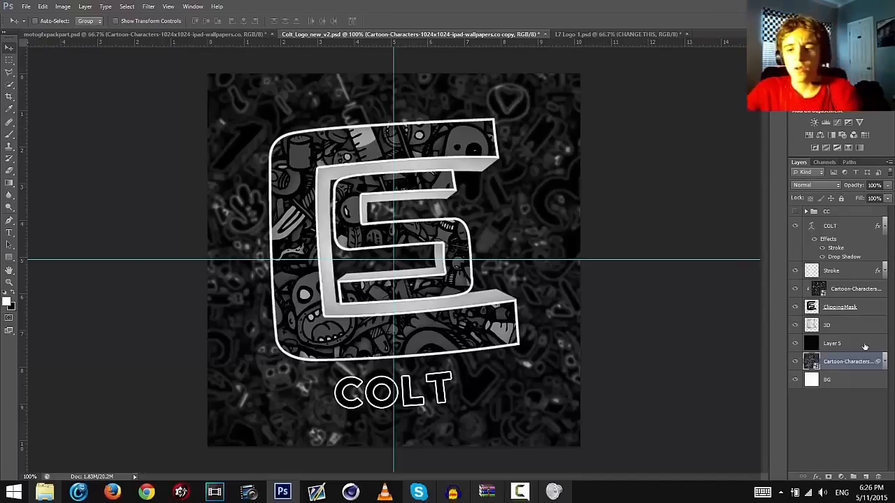
Duplicate the cartoon-characters layer that fills the logo and move the copy directly above the COLT text layer
key(ctrl+j)
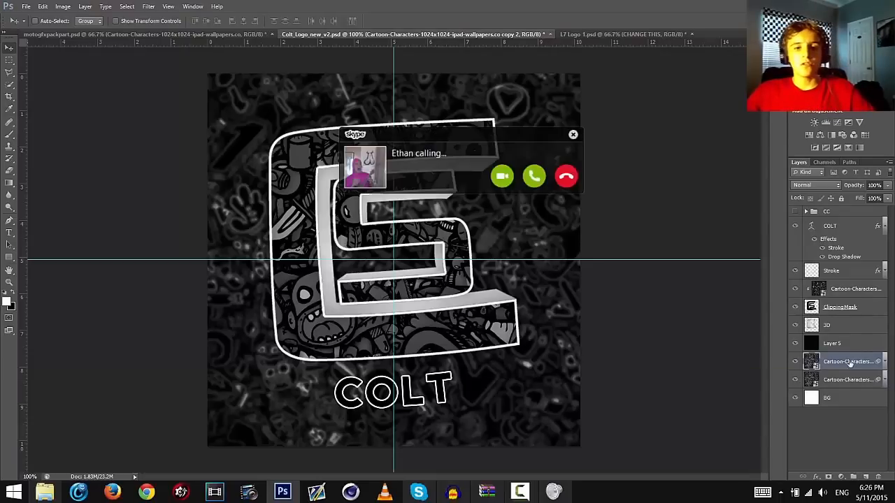
key(Delete)
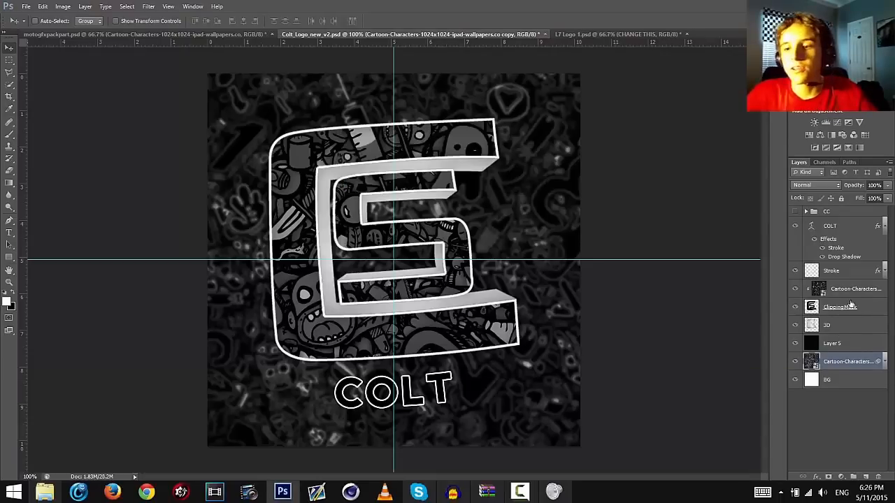
click(853, 295)
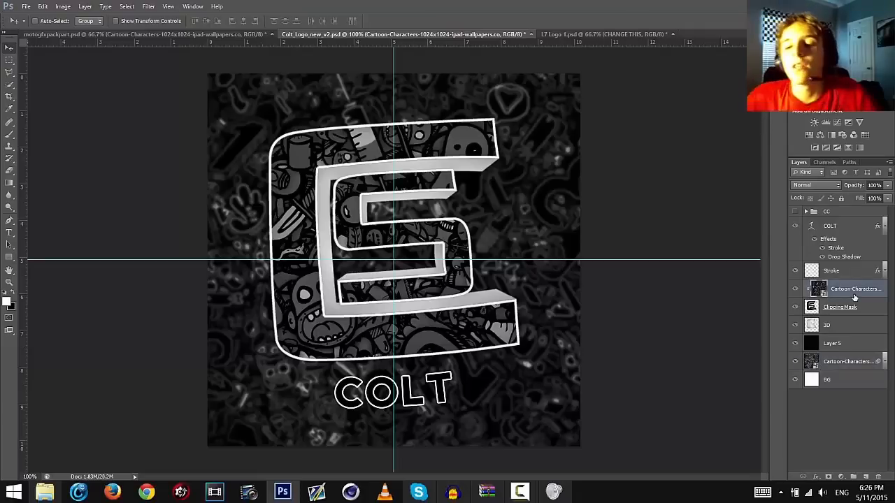
key(ctrl+j)
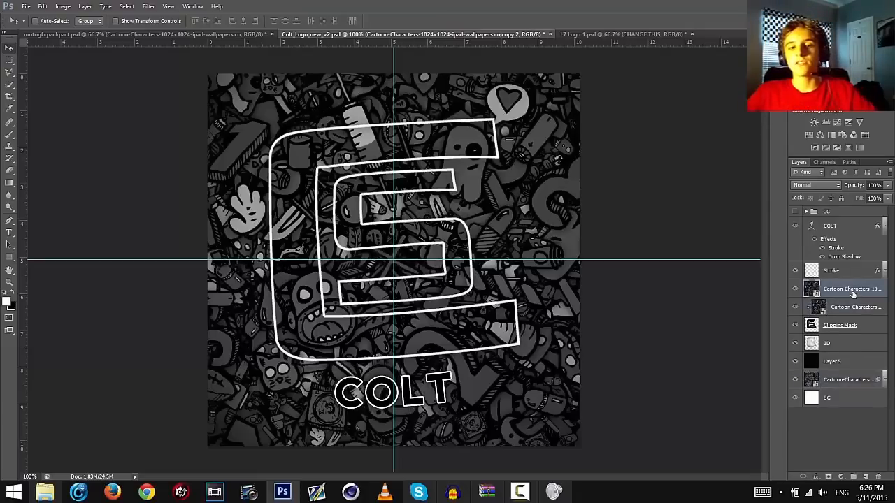
drag(853, 294, 839, 221)
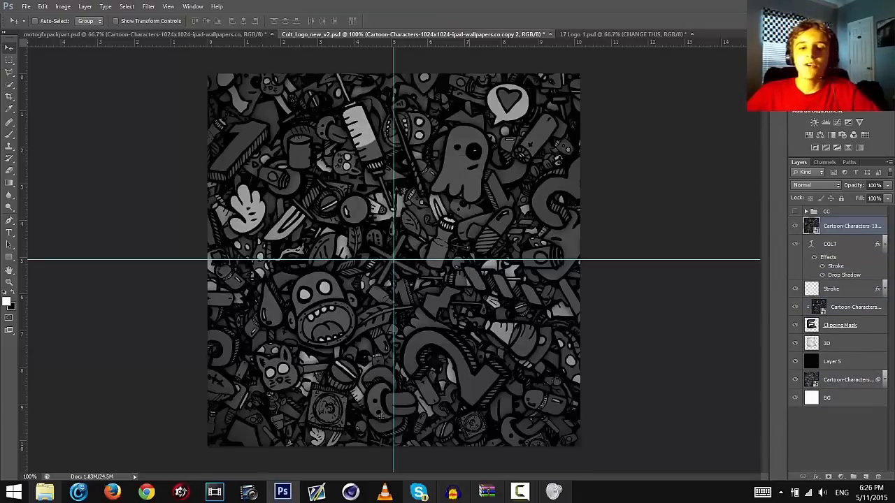
Clip the duplicated cartoon-characters layer to the COLT text layer
right_click(830, 241)
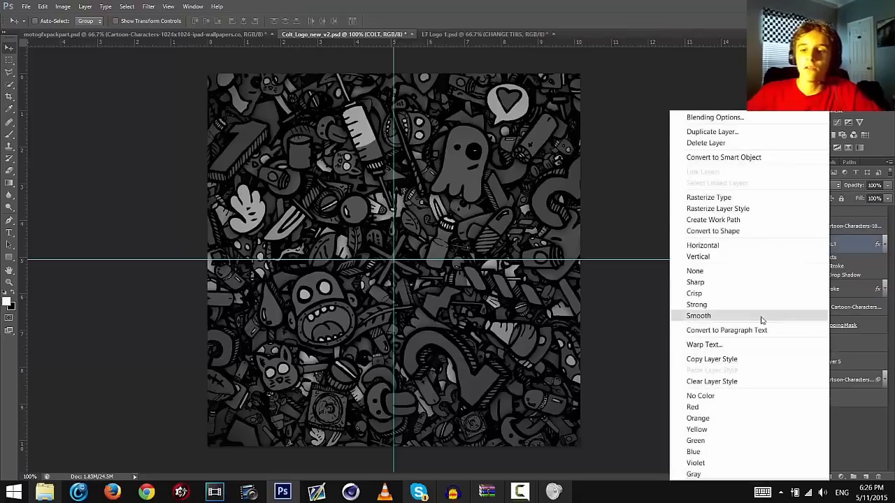
right_click(856, 228)
click(856, 227)
click(857, 227)
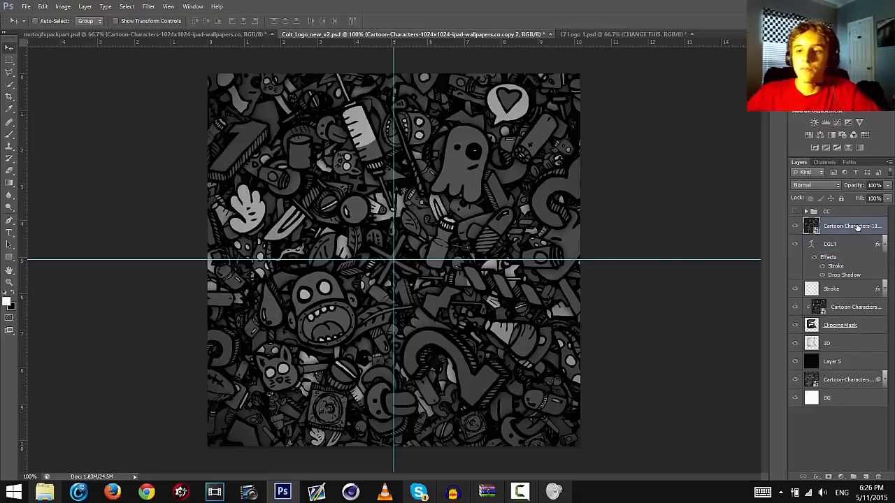
right_click(856, 227)
click(754, 283)
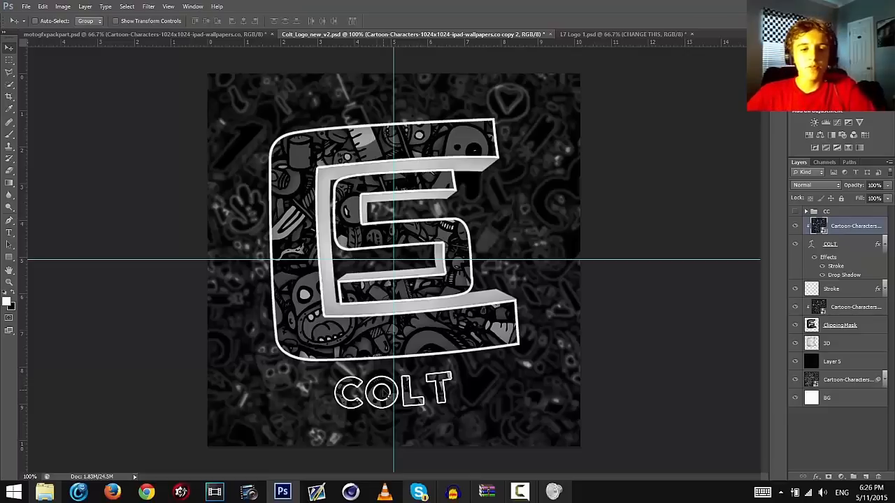
Lower the Layer 5 overlay's opacity to 48% and take a brief look at the L7 Logo 1 document
click(824, 364)
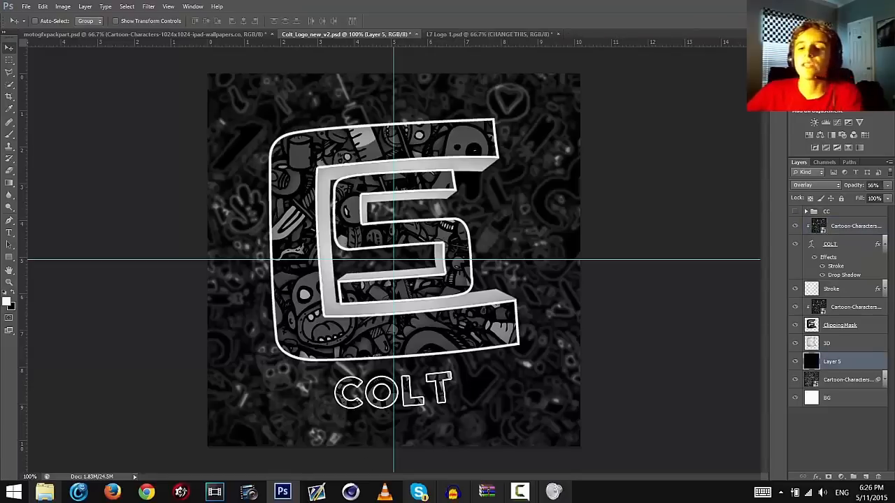
mouse_move(859, 188)
mouse_down()
mouse_move(870, 188)
mouse_move(851, 193)
mouse_up()
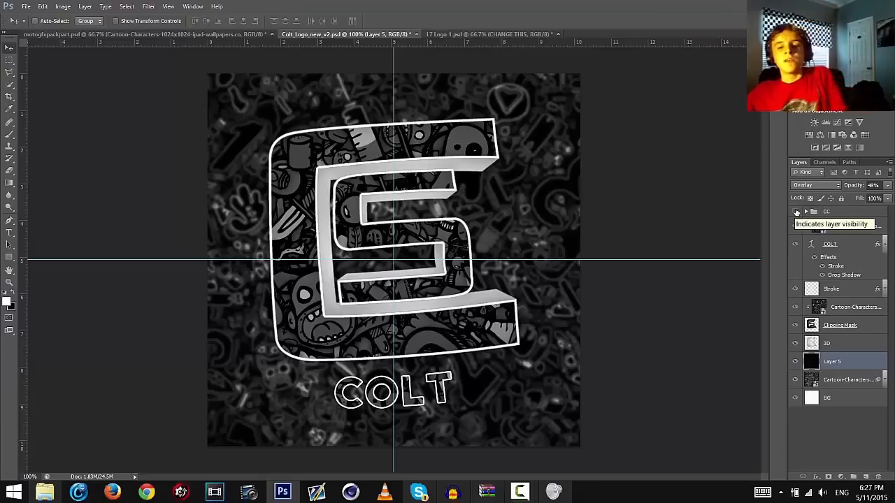
click(479, 33)
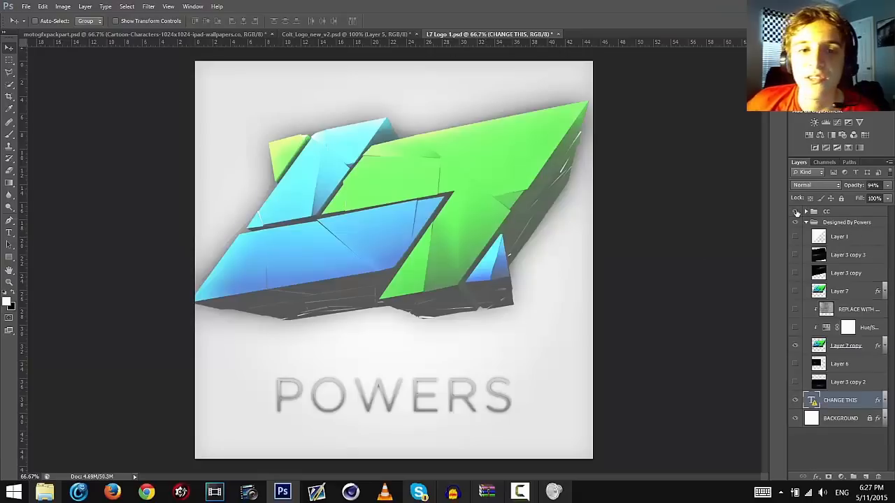
click(322, 35)
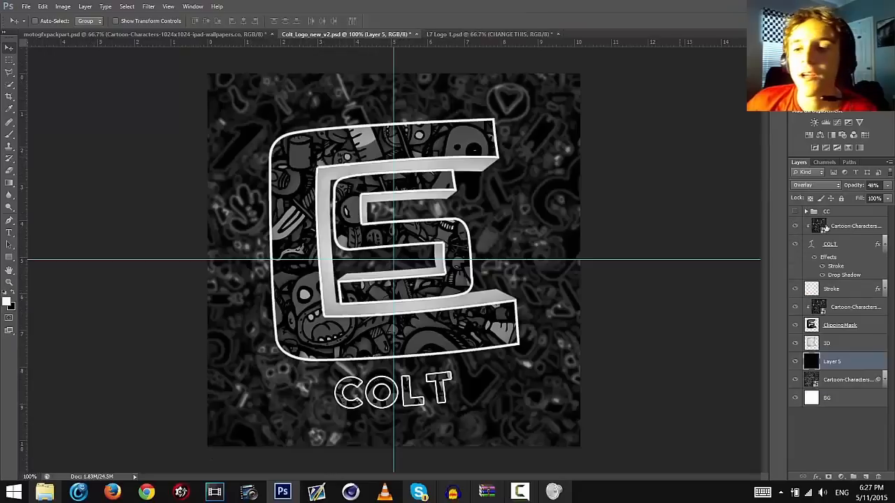
Make the CC group visible, try it at 100% opacity, and bring it back down to a partial opacity
click(794, 211)
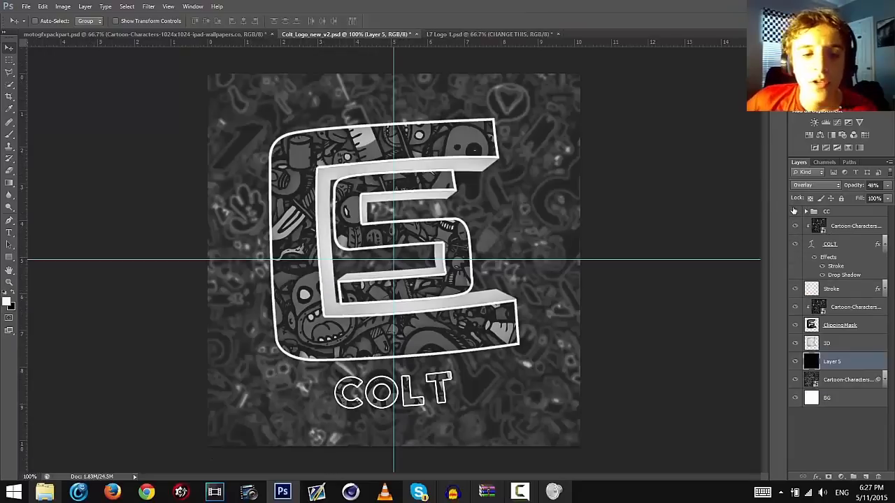
click(832, 211)
click(832, 211)
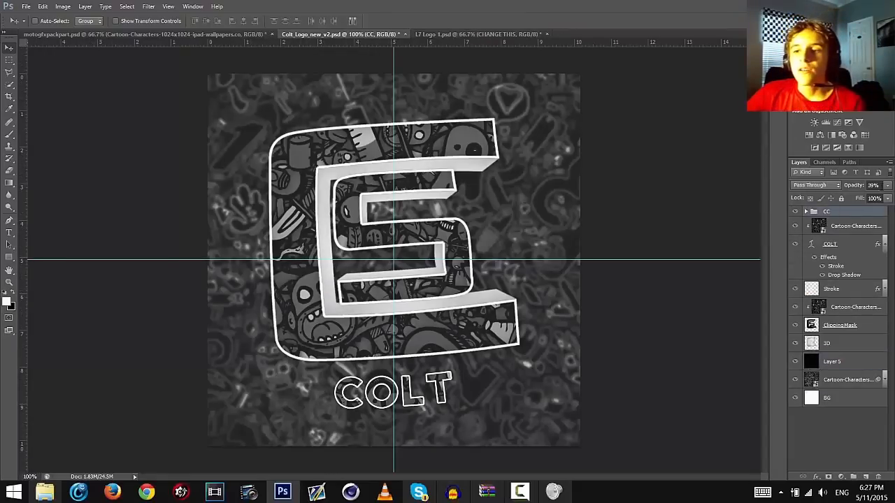
drag(867, 185, 892, 183)
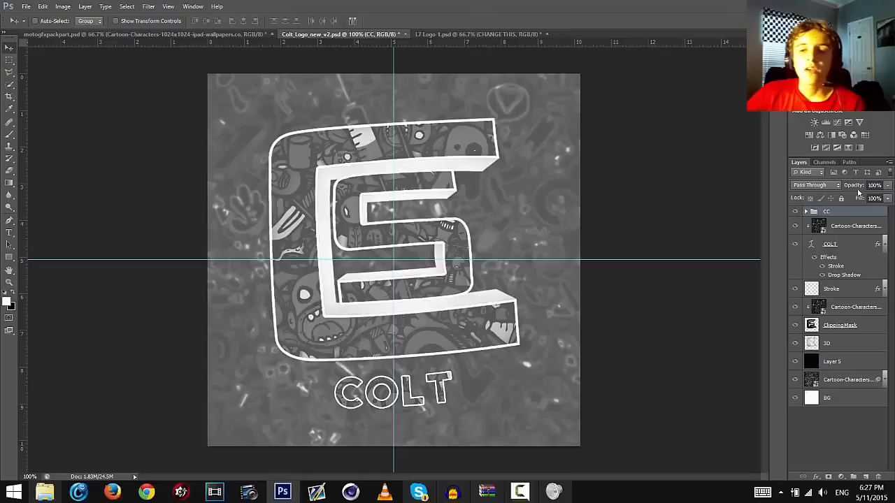
drag(863, 186, 833, 202)
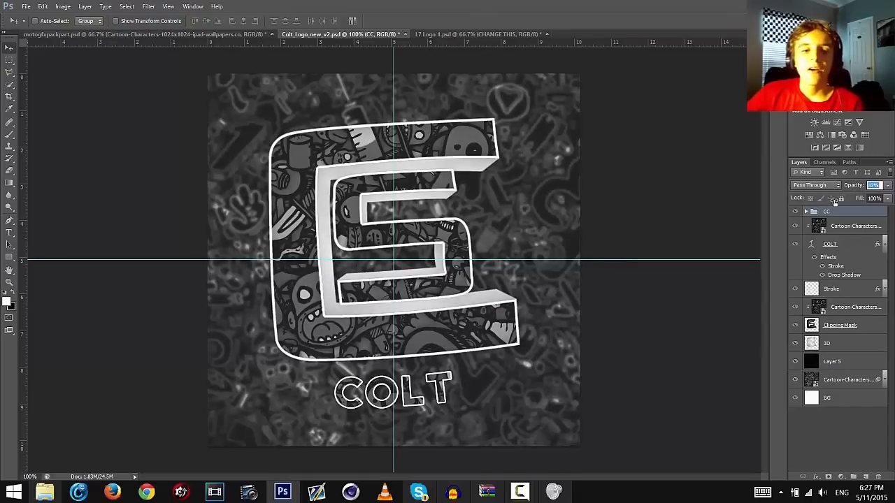
Raise the black Layer 5 overlay's opacity to 80%
click(875, 358)
drag(858, 185, 873, 189)
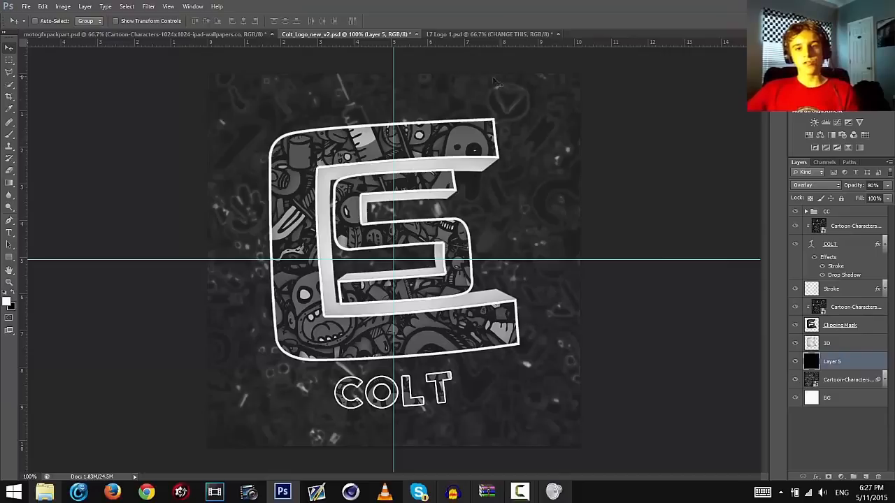
In L7 Logo 1.psd, preview the REPLACE WITH FLAG texture, and show and select the diagonal-shine Layer 1
click(462, 34)
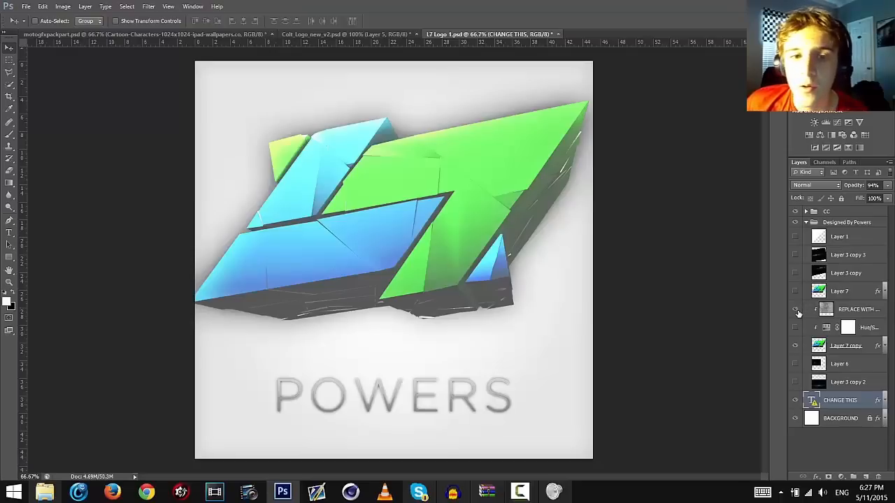
click(796, 311)
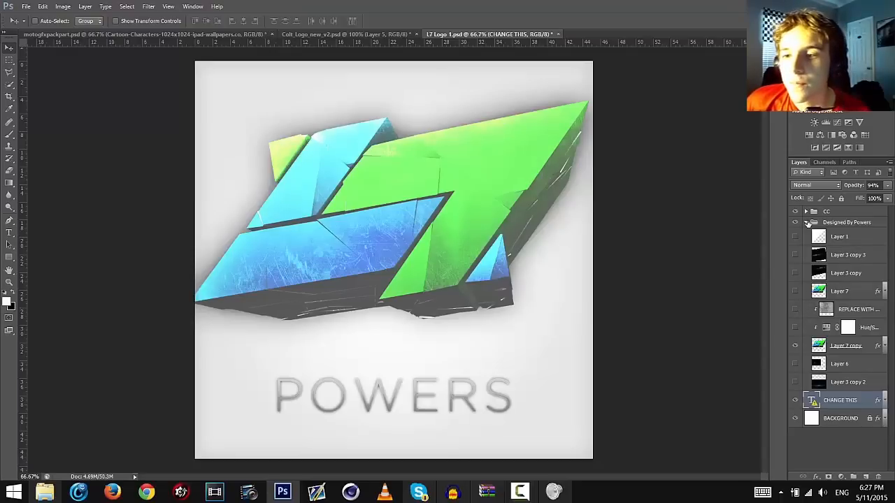
click(796, 237)
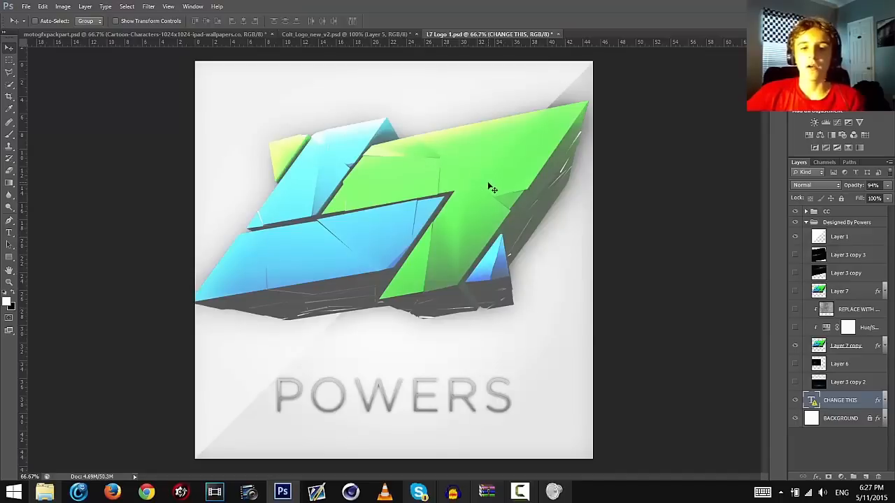
drag(480, 176, 470, 167)
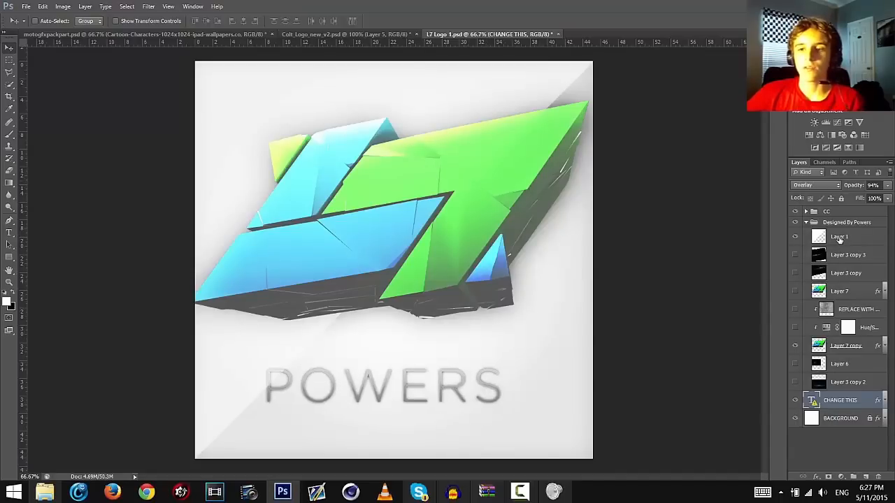
click(838, 238)
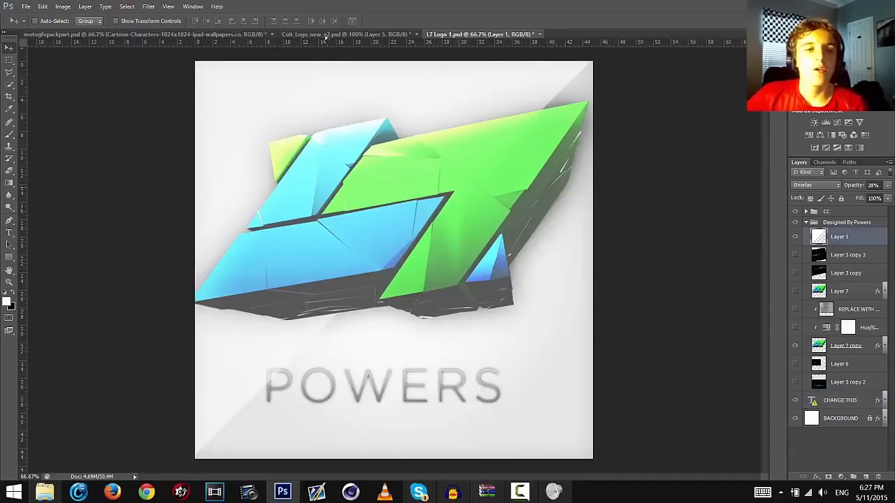
Copy the diagonal-shine layer into Colt_Logo_new_v2.psd and place it directly below the CC group
click(325, 34)
drag(384, 170, 465, 219)
drag(856, 365, 856, 227)
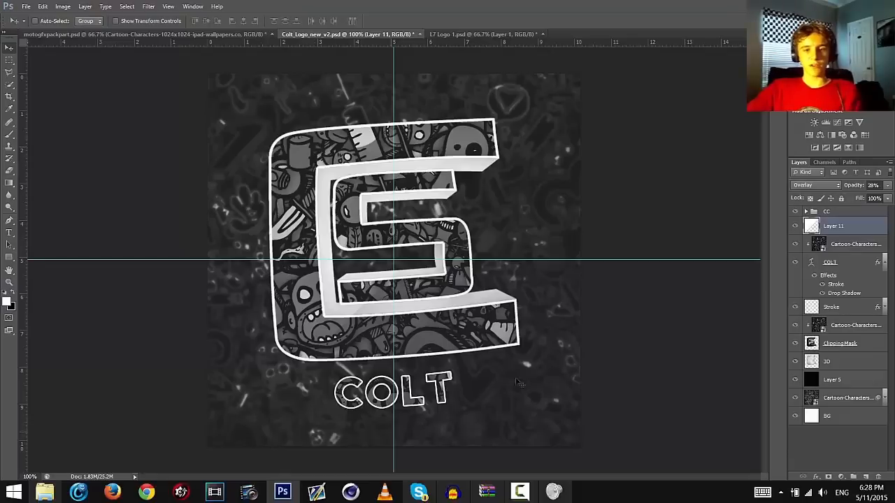
Show the REPLACE WITH FLAG texture layer in L7 Logo 1.psd and copy it over the logo in Colt_Logo_new_v2.psd
click(490, 35)
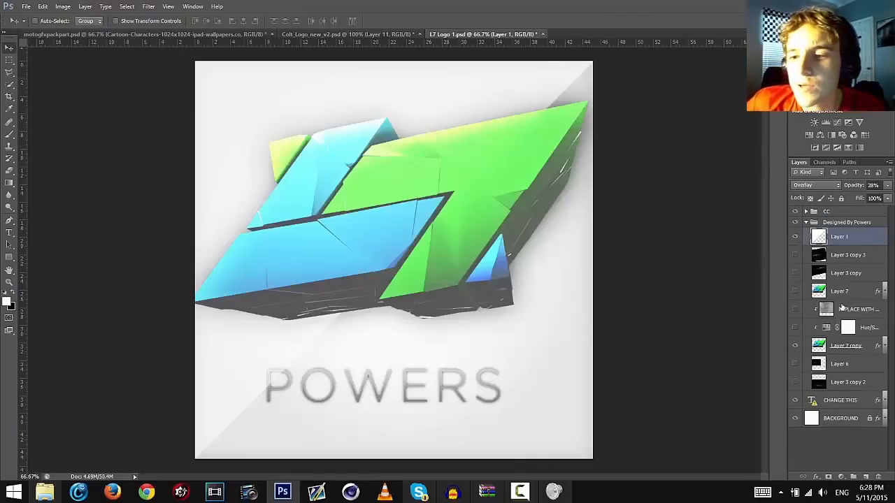
click(789, 314)
click(795, 310)
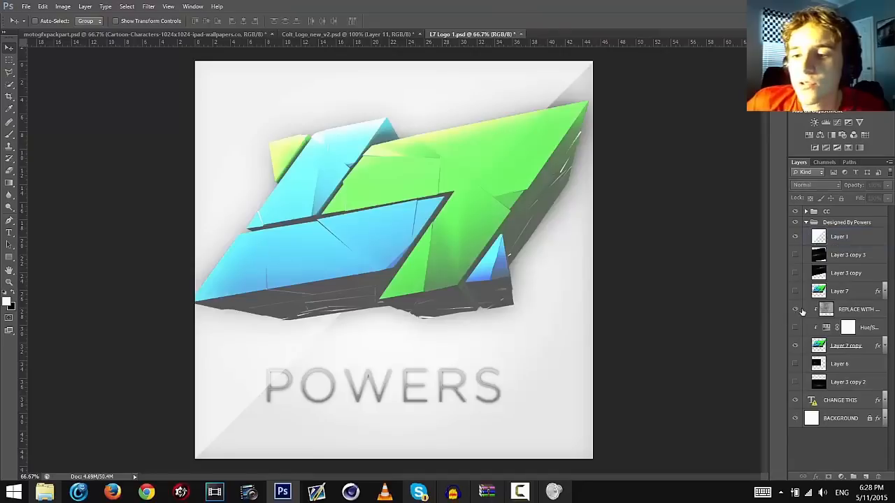
click(842, 310)
drag(482, 165, 563, 287)
Move the REPLACE WITH FLAG texture directly below the Stroke layer and clip it to the logo shape
drag(859, 222, 854, 325)
right_click(854, 325)
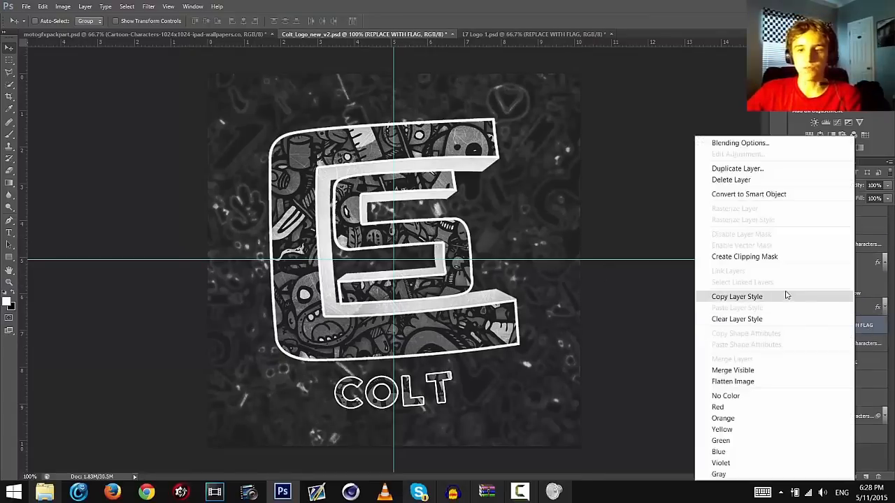
click(778, 257)
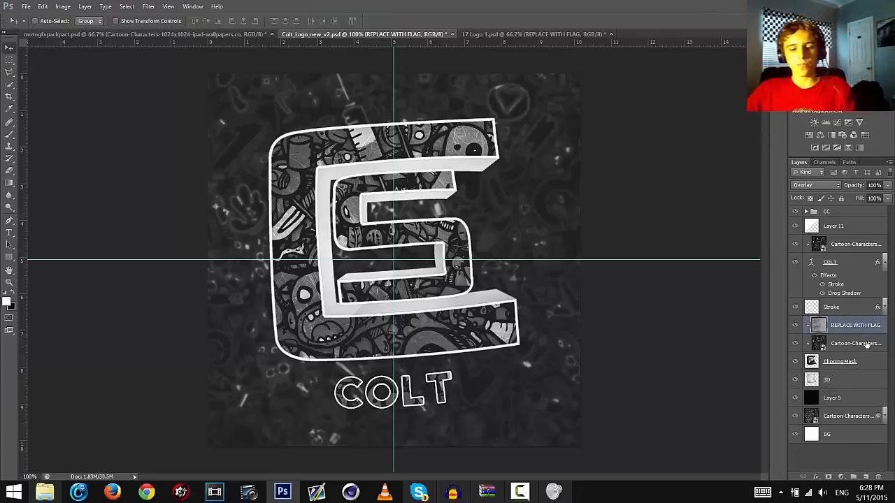
Duplicate the REPLACE WITH FLAG texture, move the copy above the COLT text's cartoon fill, and clip it to the text
key(ctrl+j)
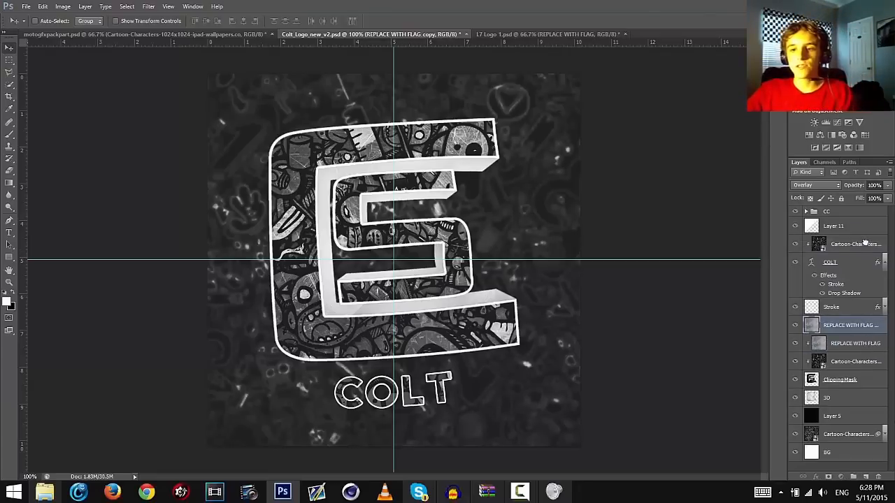
drag(865, 243, 866, 244)
right_click(866, 245)
click(785, 256)
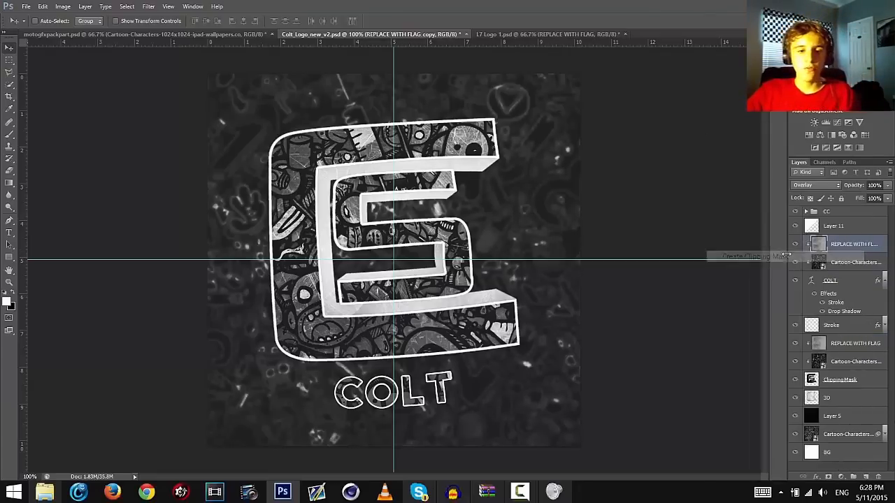
click(486, 492)
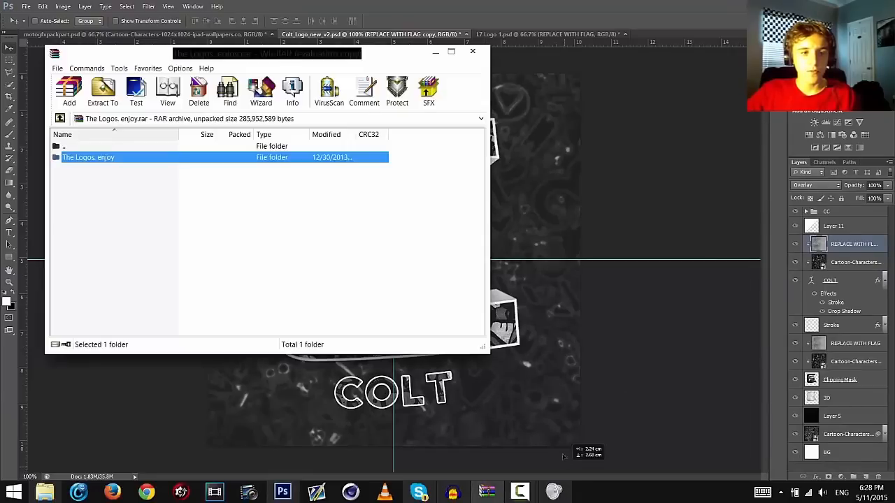
click(434, 52)
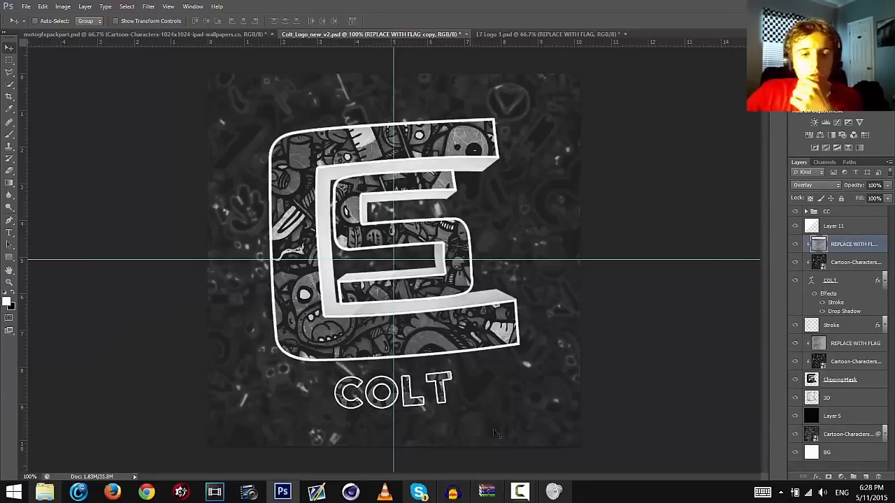